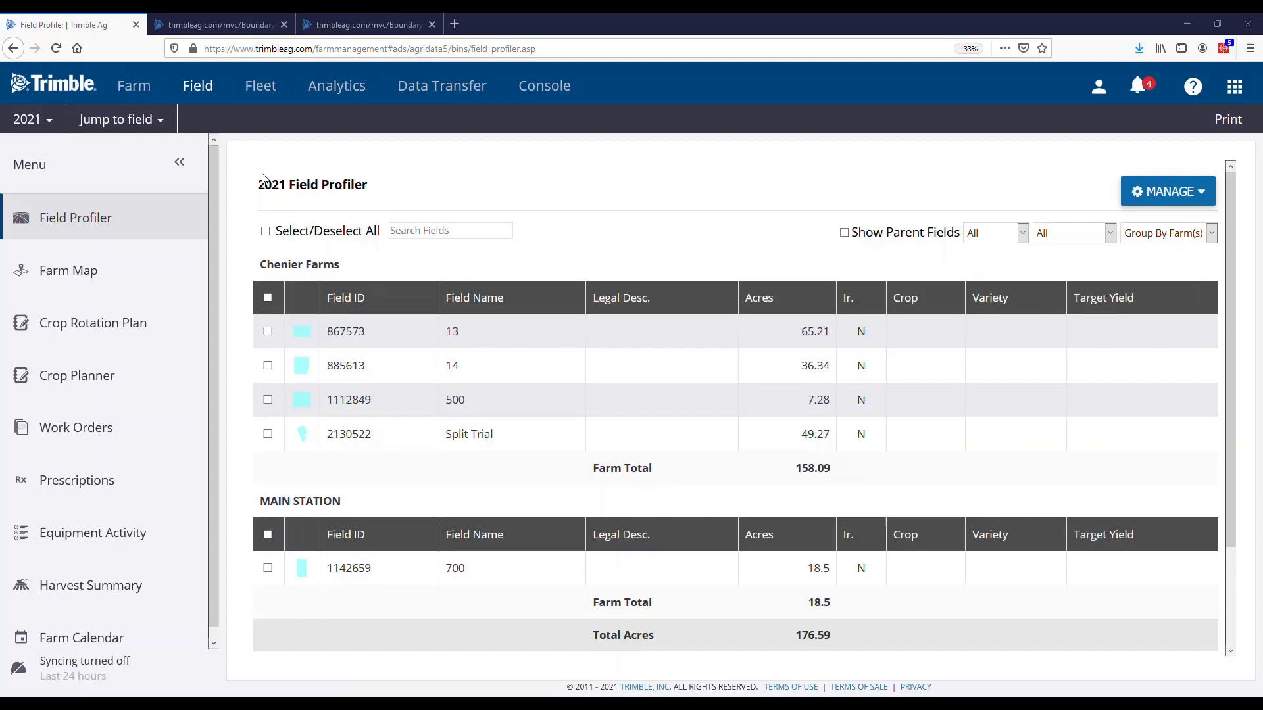
Inspect the Field 500 and Split Trial boundary maps, selecting Split Trial's boundary polygons.
{"action": "left_click", "coordinate": [359, 29]}
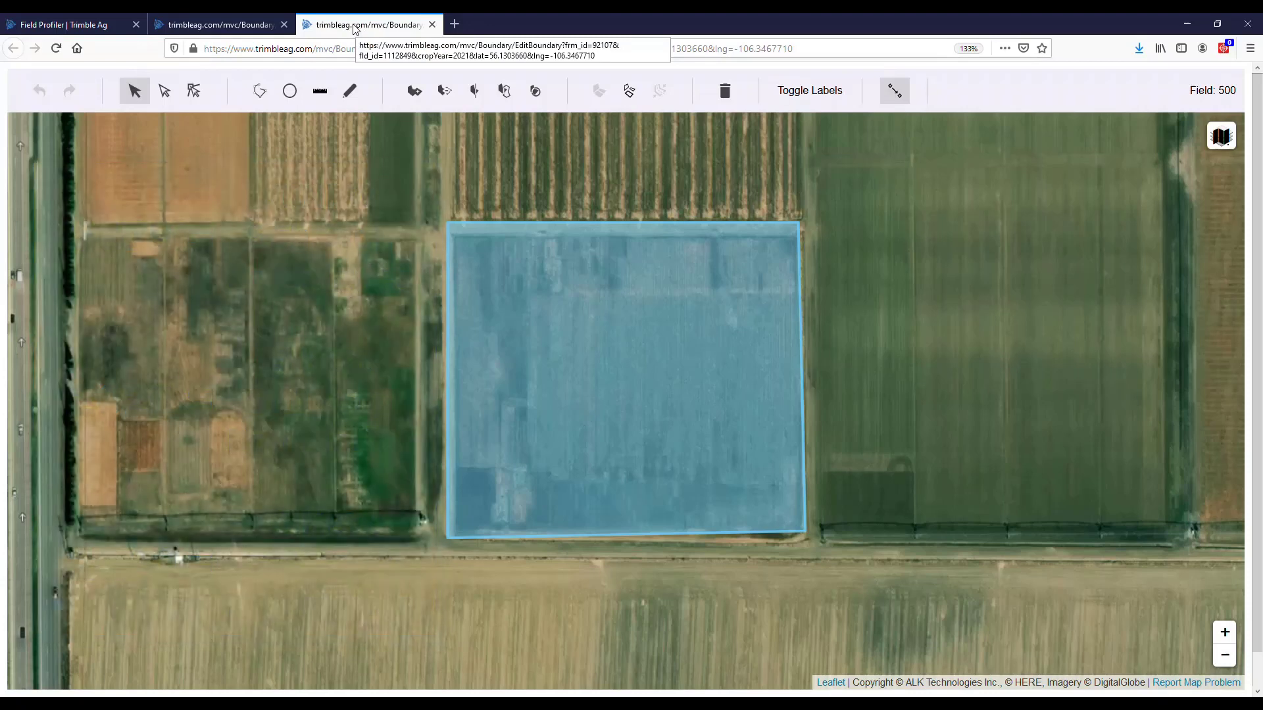
{"action": "left_click", "coordinate": [224, 26]}
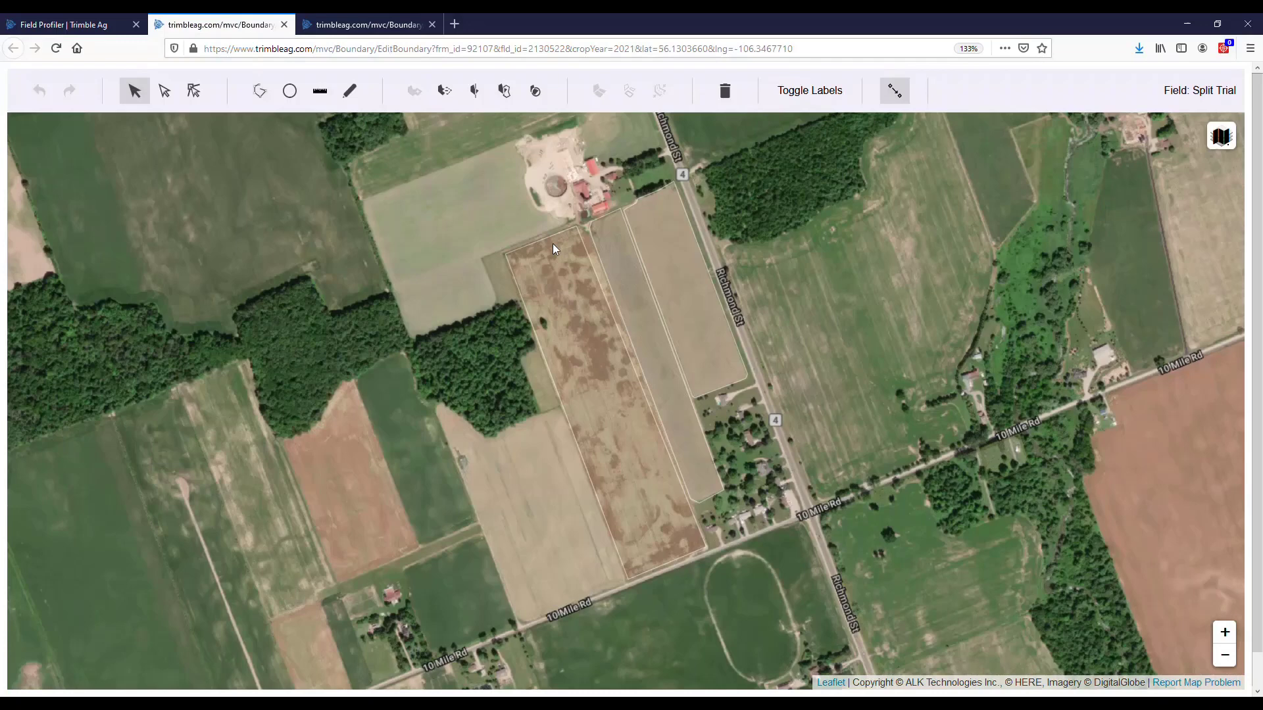
{"action": "left_click", "coordinate": [676, 272]}
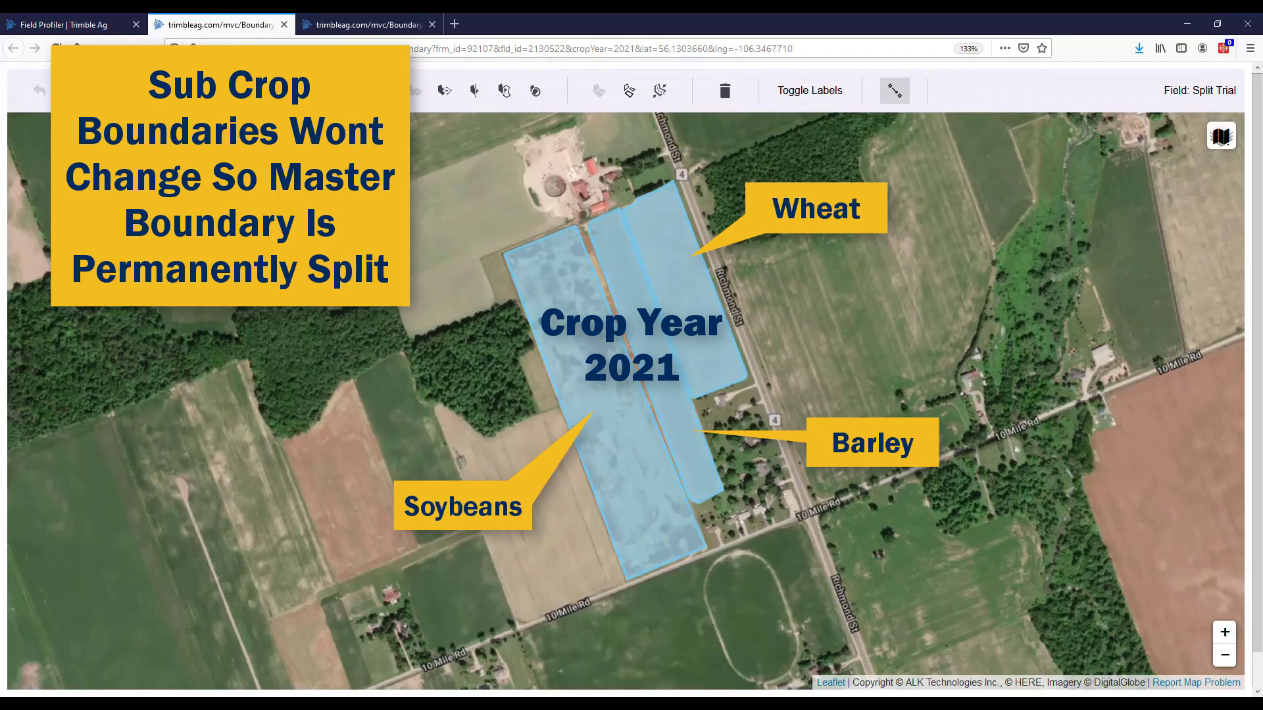
Return to the Field Profiler, open Split Trial's Field Manager page and bring up its options menu.
{"action": "left_click", "coordinate": [33, 20]}
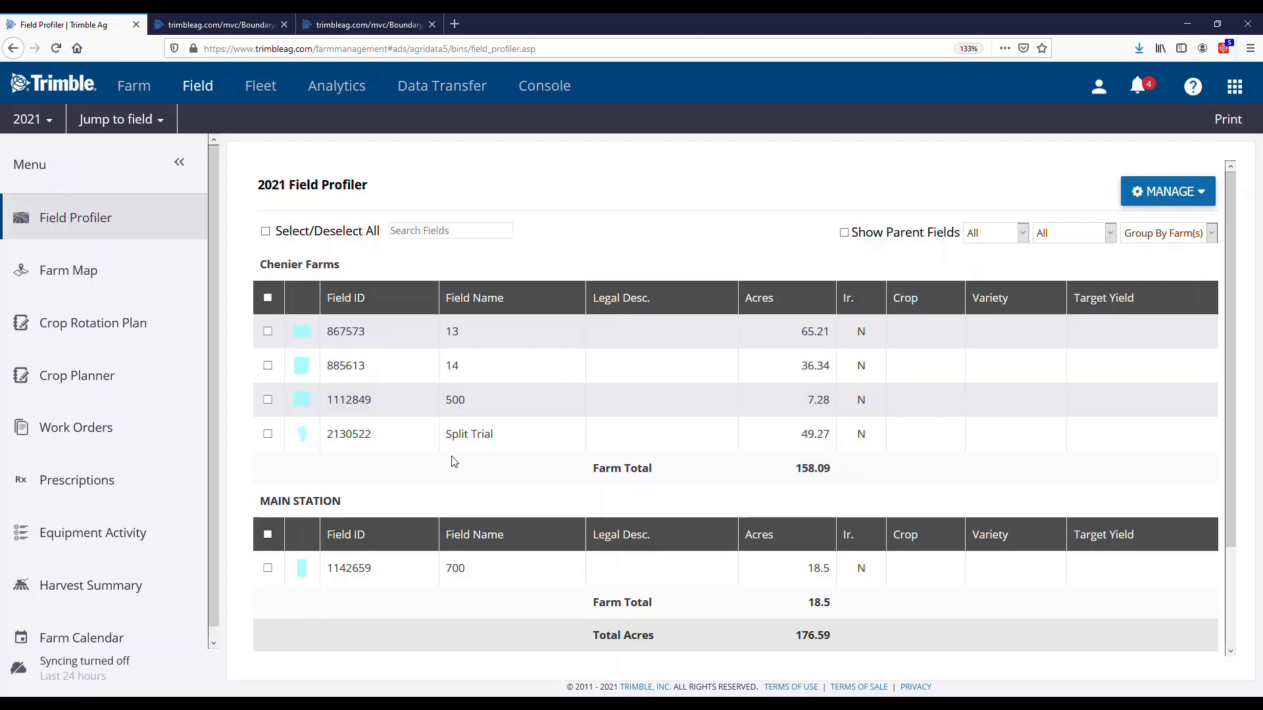
{"action": "left_click", "coordinate": [355, 439]}
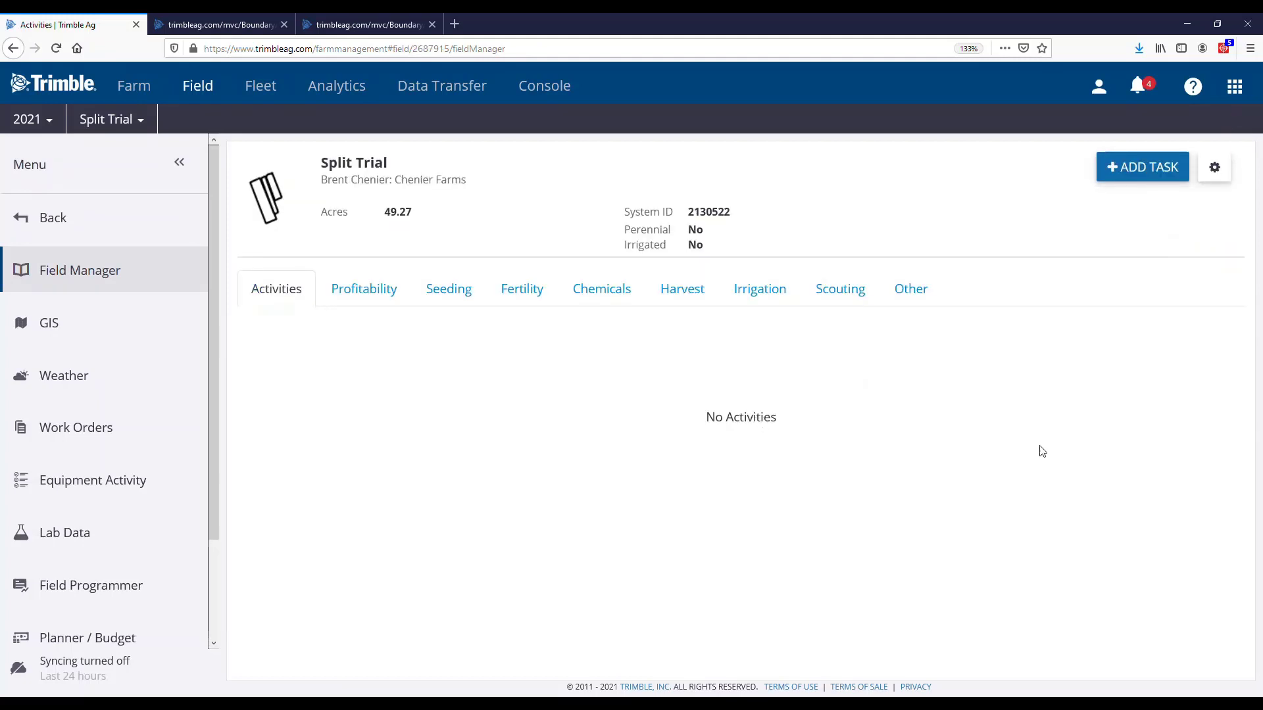
{"action": "left_click", "coordinate": [1217, 169]}
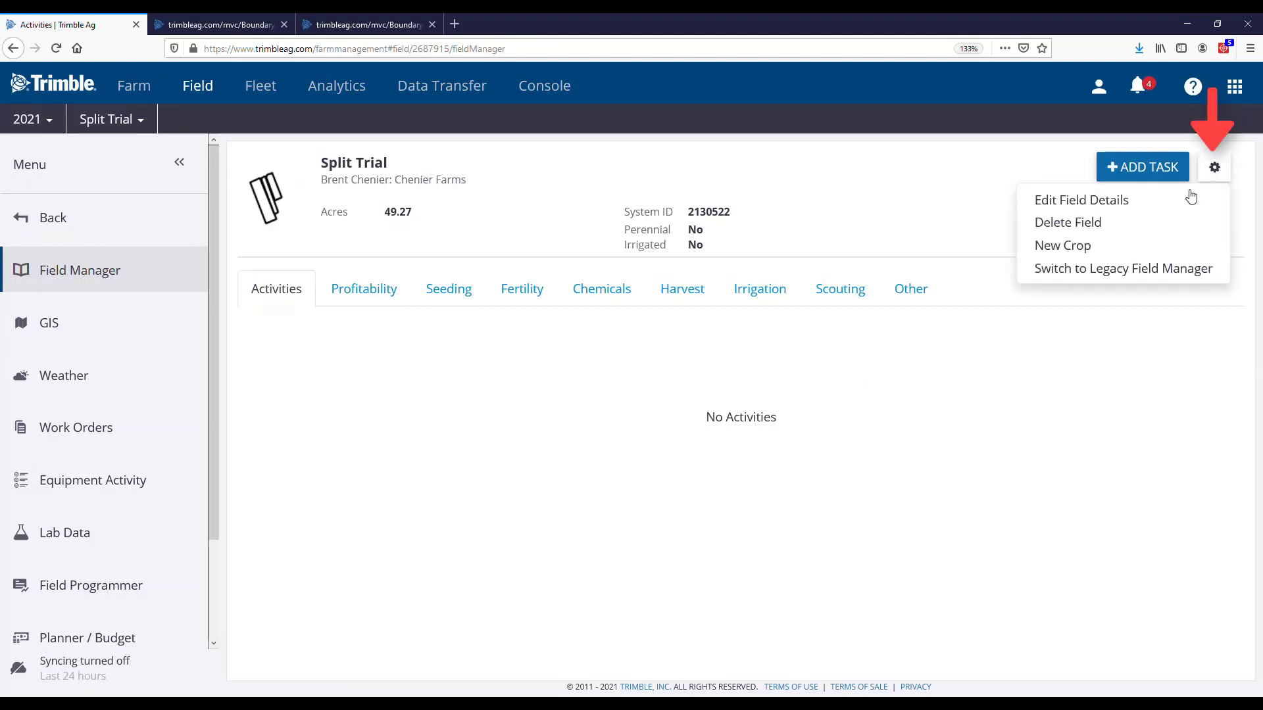
Create a new crop named 'Corn' in the 2021 Corn season, declining to update the unassigned crop zone.
{"action": "left_click", "coordinate": [1085, 248]}
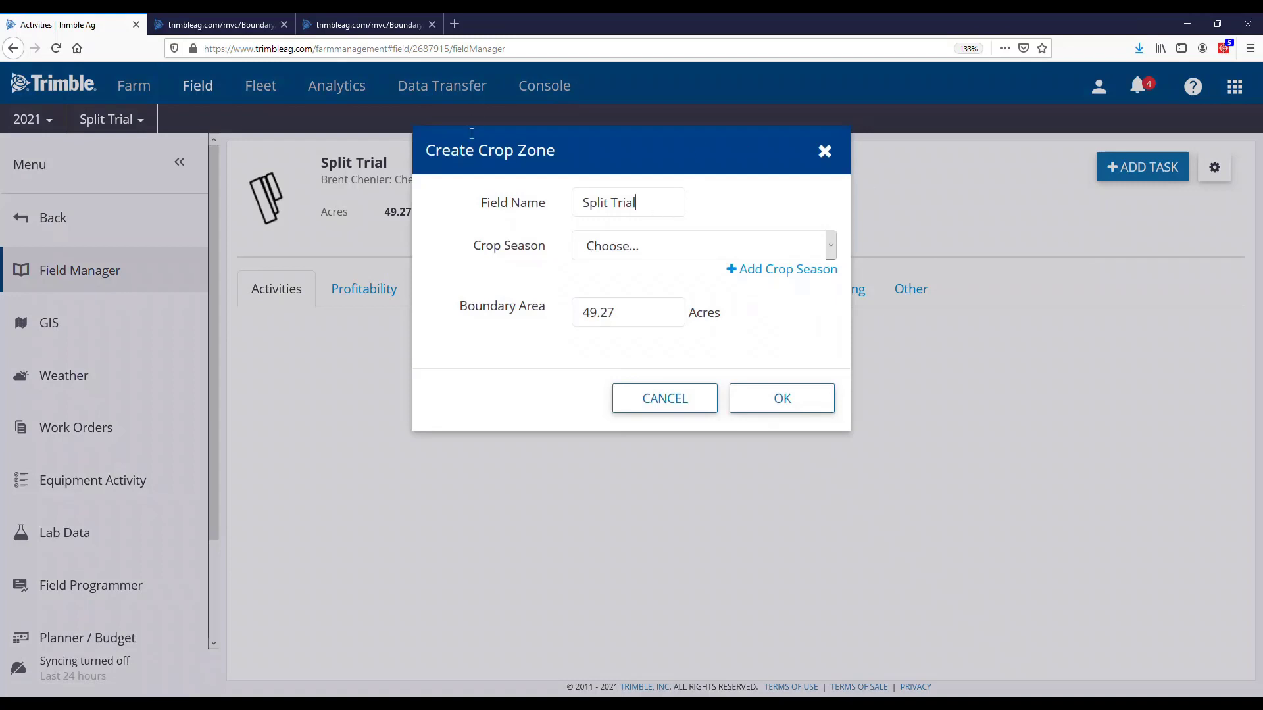
{"action": "key", "text": "ctrl+a"}
{"action": "key", "text": "BackSpace"}
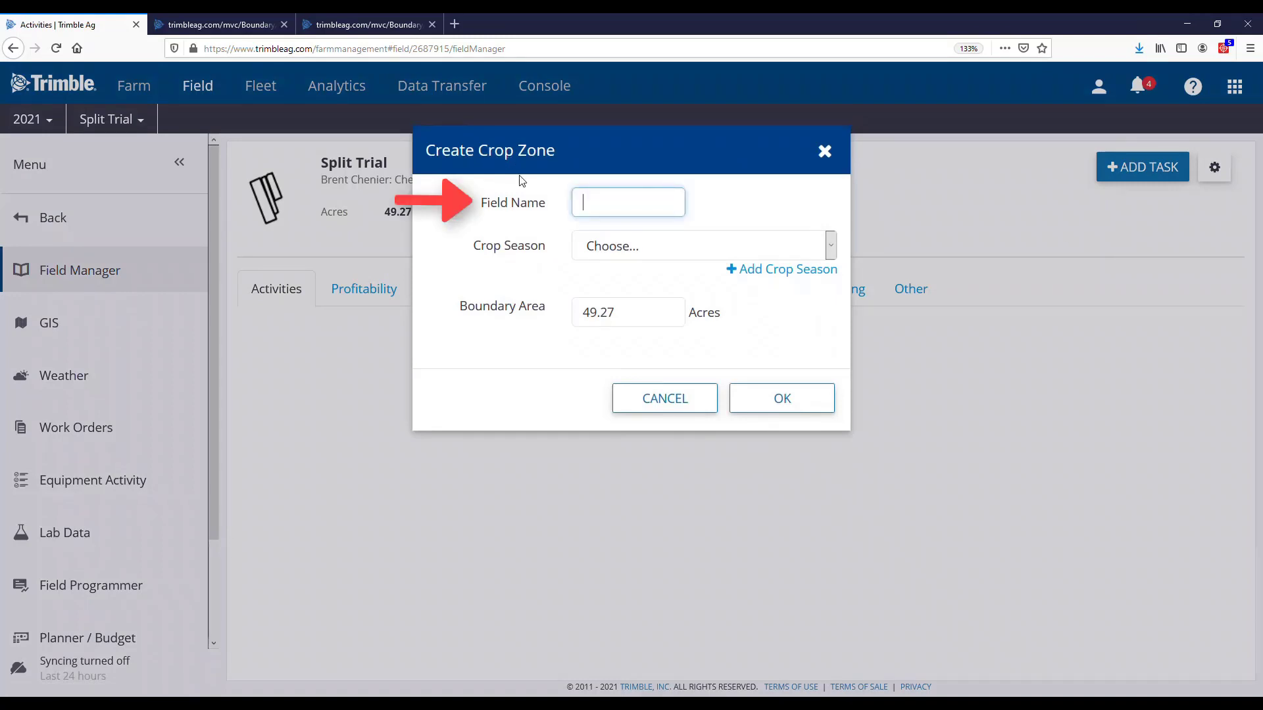
{"action": "type", "text": "Corn"}
{"action": "left_click", "coordinate": [832, 255]}
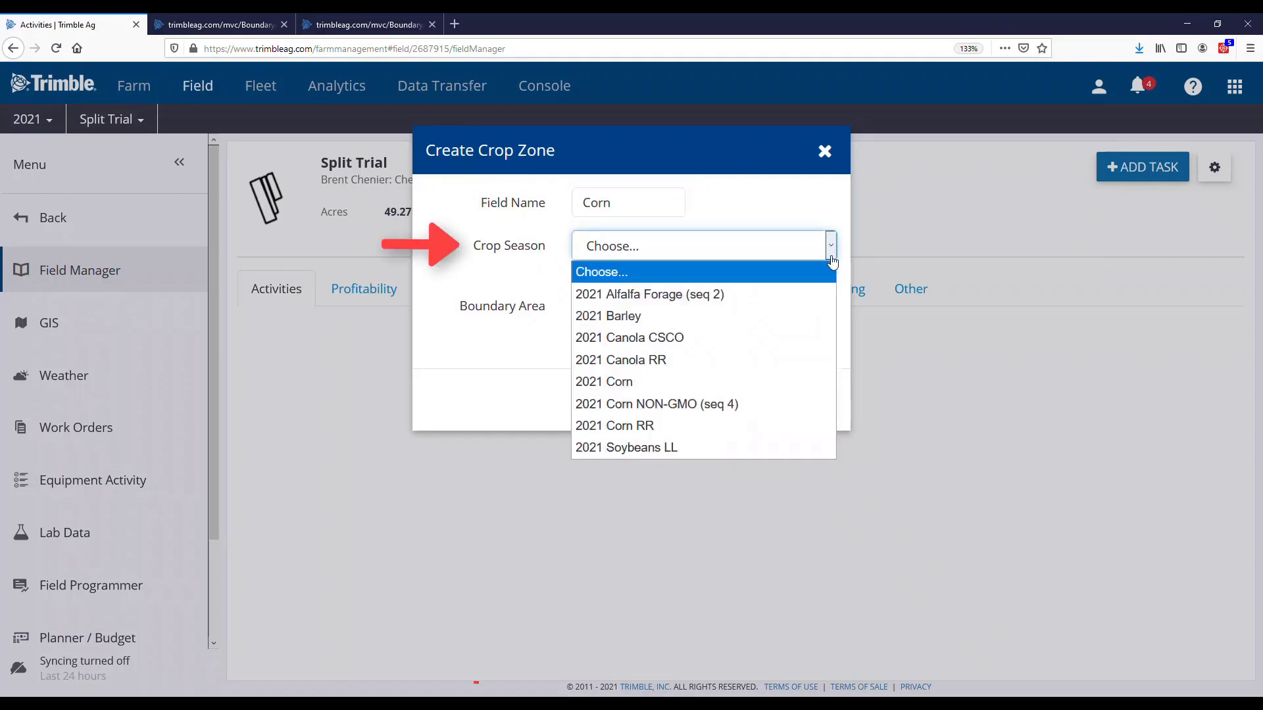
{"action": "left_click", "coordinate": [610, 382]}
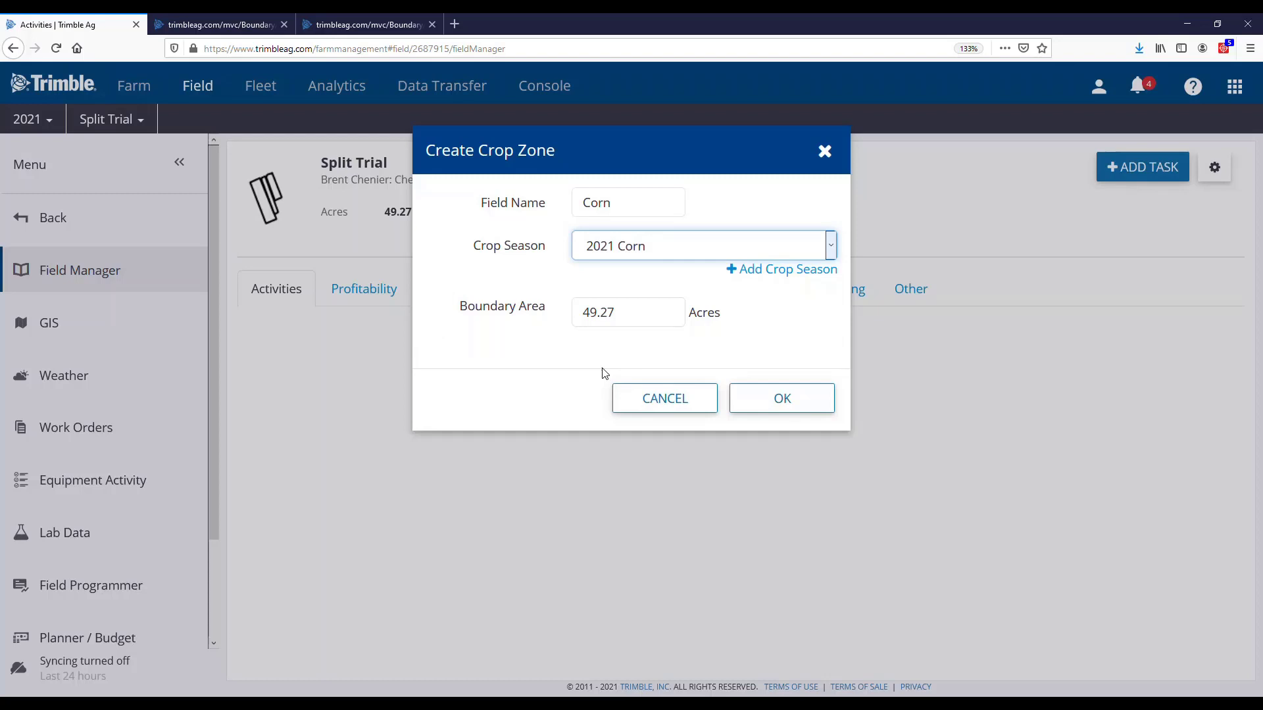
{"action": "left_click", "coordinate": [780, 409]}
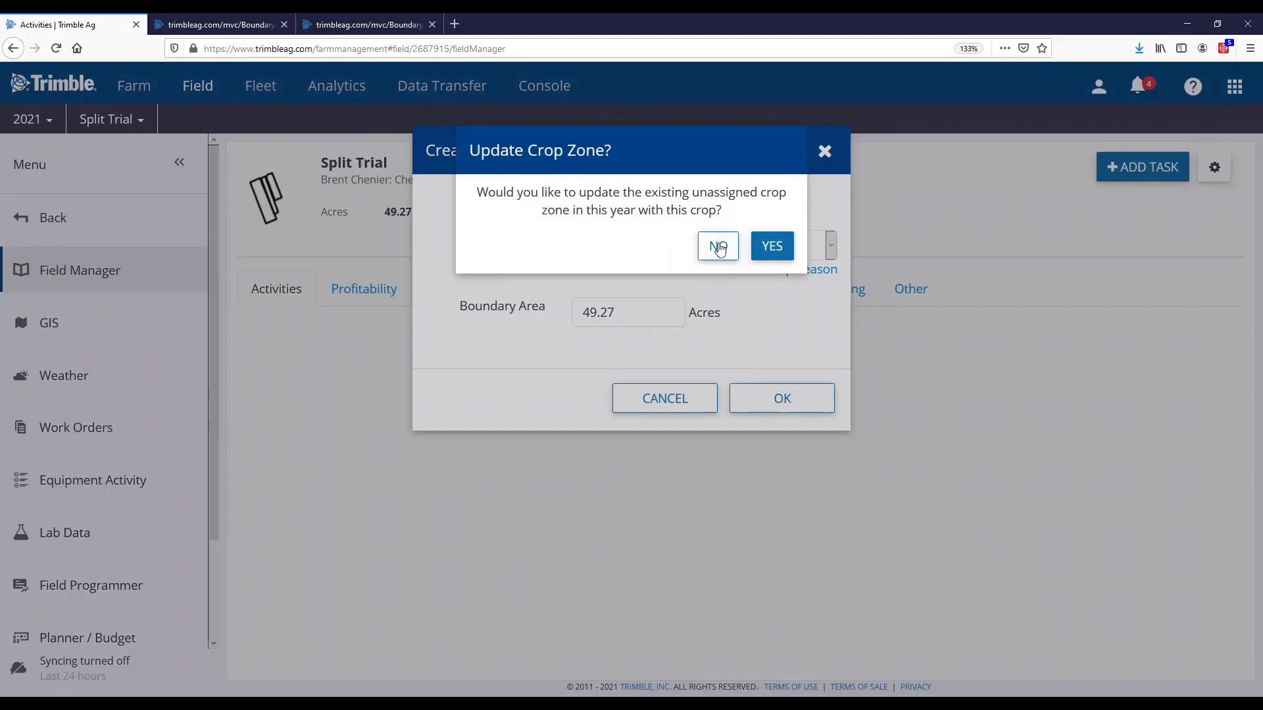
{"action": "left_click", "coordinate": [718, 246]}
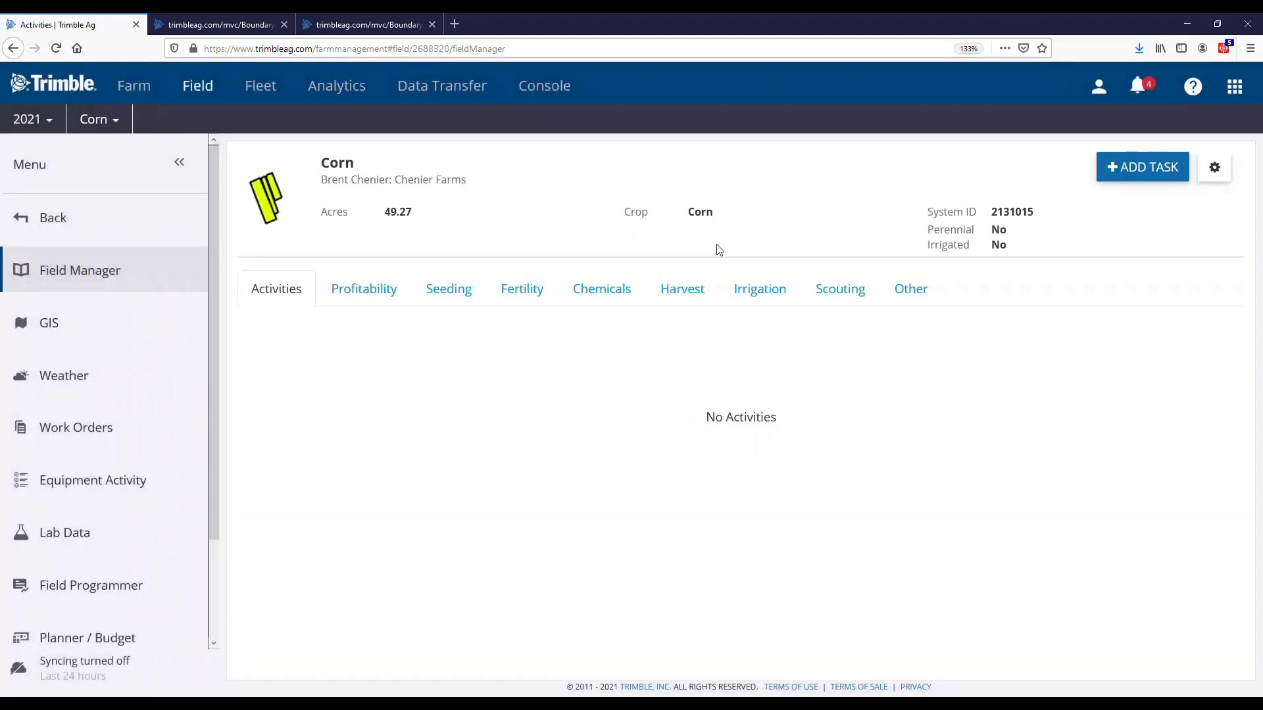
Go back to the 2021 Field Profiler and check the new Corn row at 49.27 acres.
{"action": "left_click", "coordinate": [31, 221]}
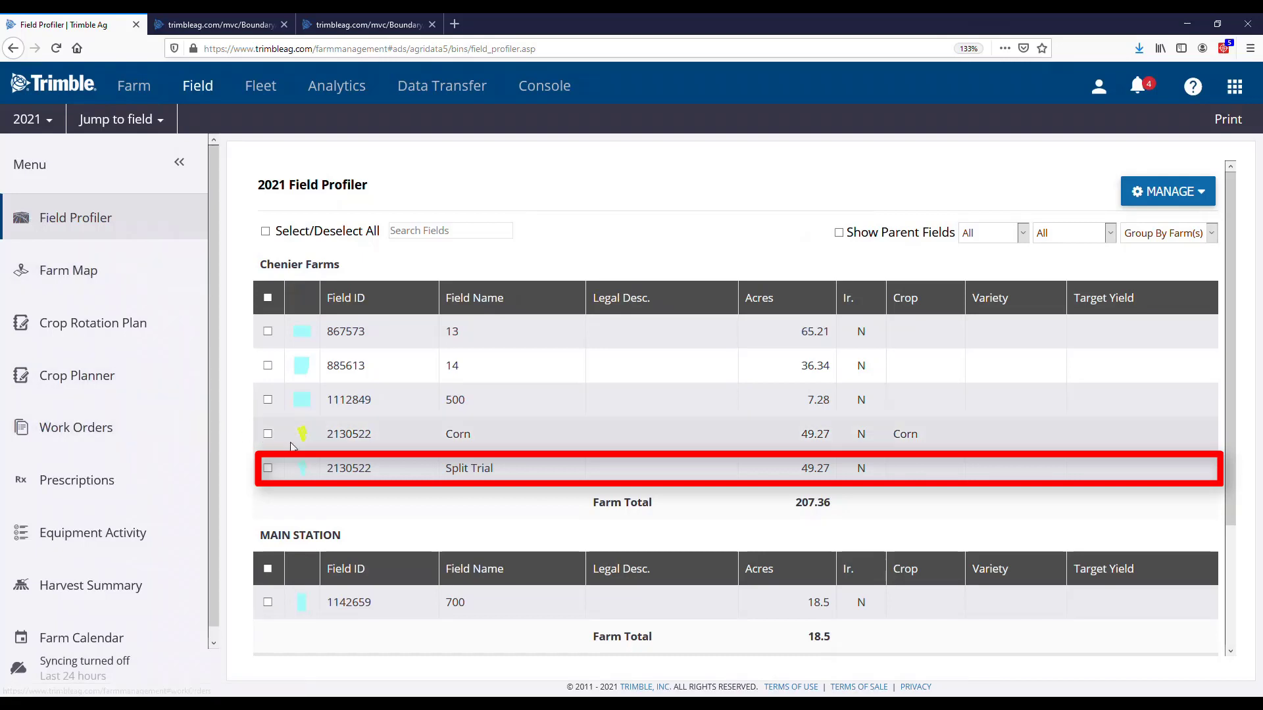
{"action": "mouse_move", "coordinate": [304, 443]}
{"action": "mouse_move", "coordinate": [307, 468]}
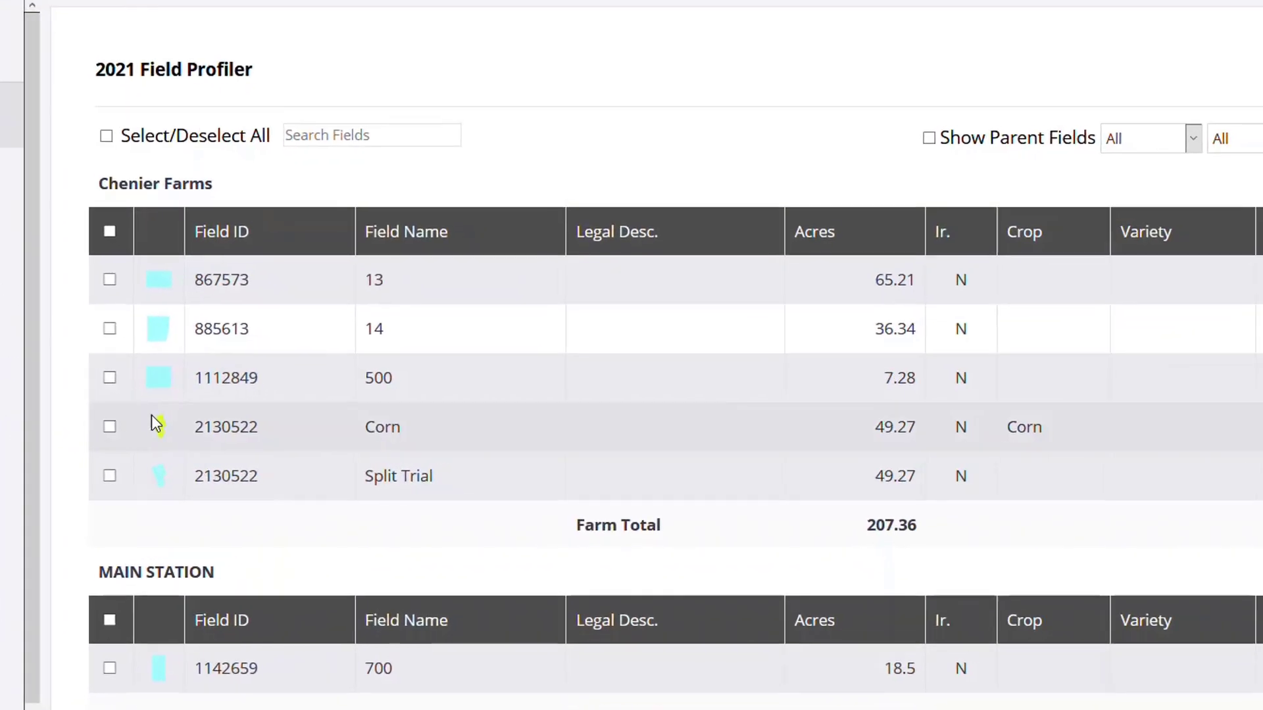
Split the Corn boundary into separate polygons and delete the right-hand and middle pieces.
{"action": "mouse_move", "coordinate": [161, 426]}
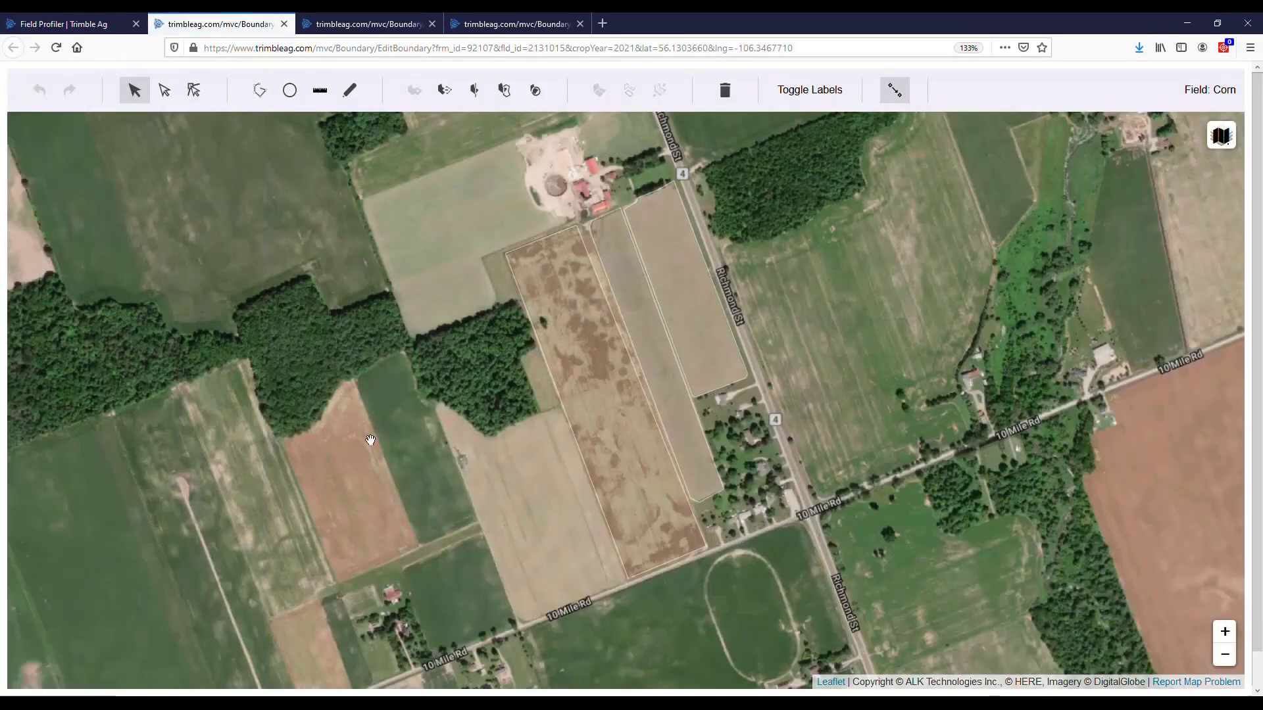
{"action": "left_click", "coordinate": [609, 411]}
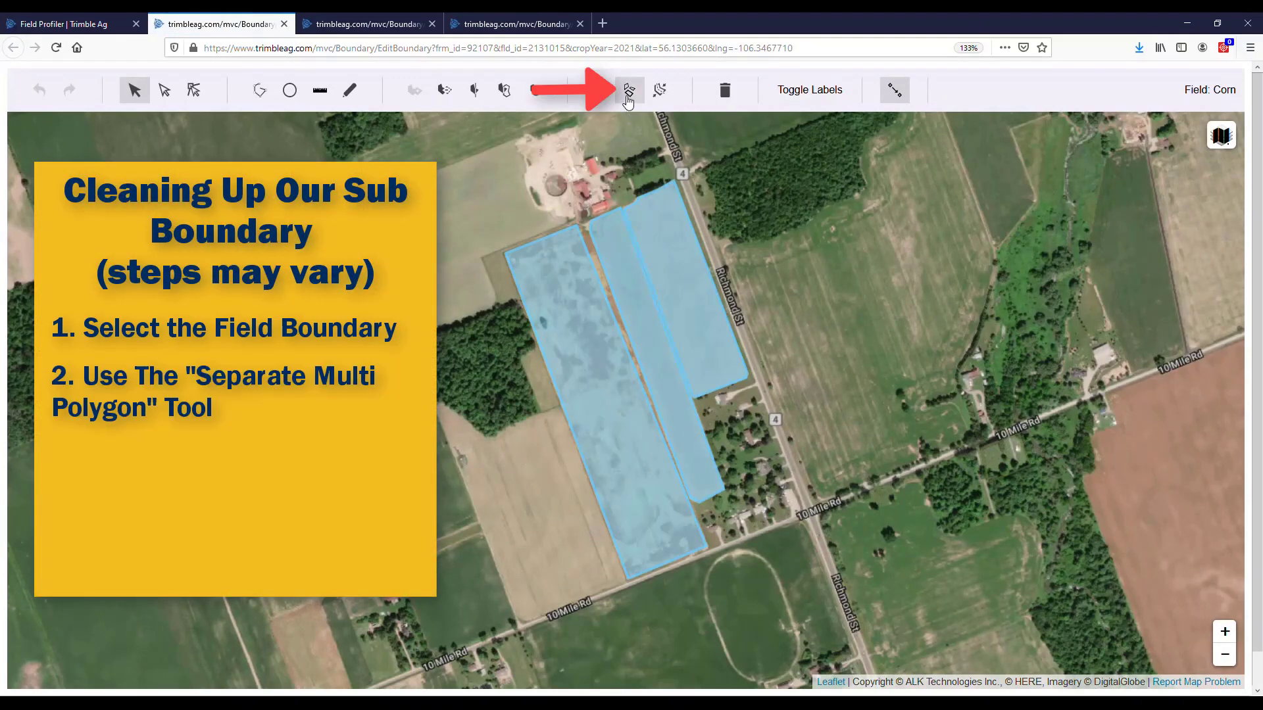
{"action": "left_click", "coordinate": [628, 98]}
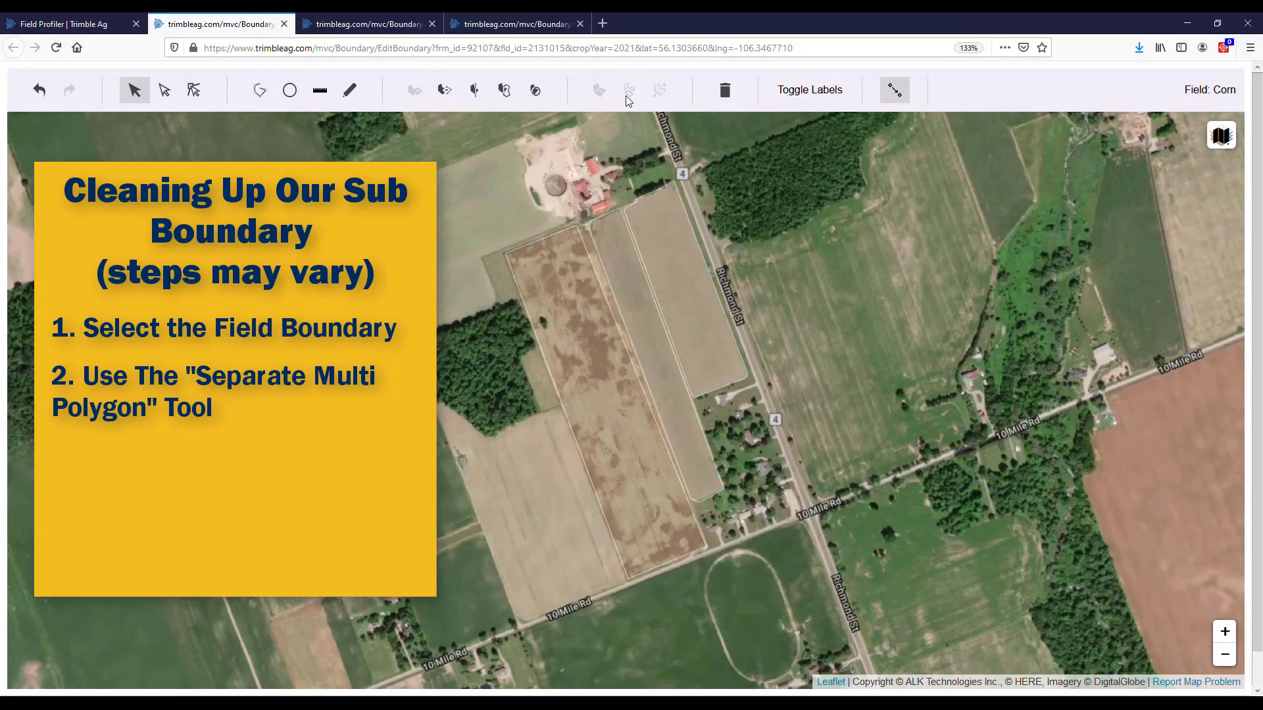
{"action": "left_click", "coordinate": [671, 227]}
{"action": "left_click", "coordinate": [624, 288], "text": "shift"}
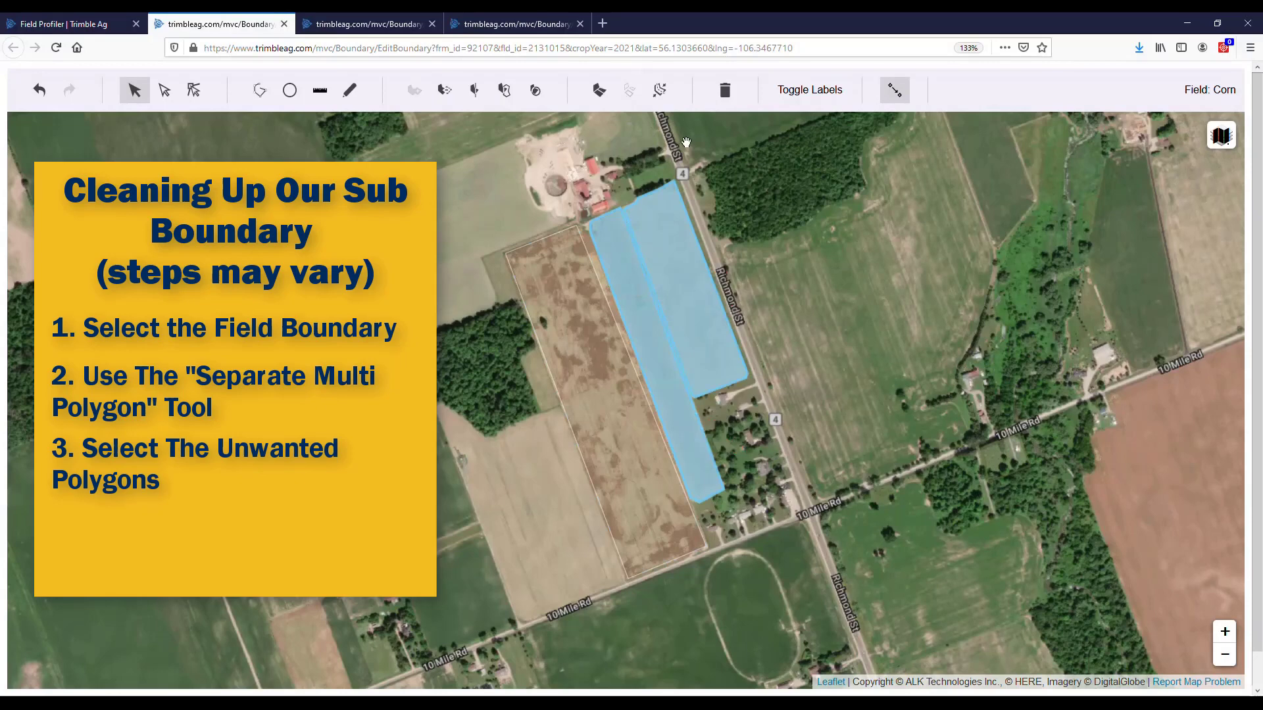
{"action": "left_click", "coordinate": [726, 94]}
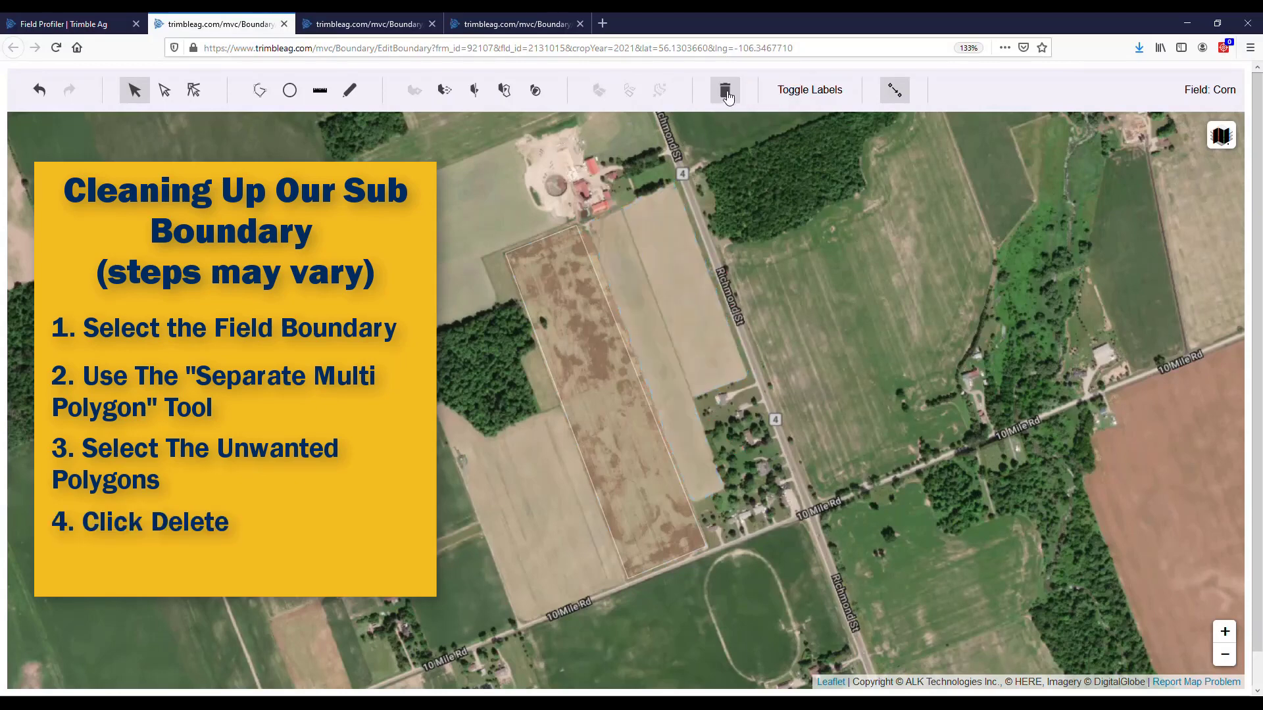
Keep the single remaining strip and save the trimmed Corn boundary.
{"action": "left_click", "coordinate": [594, 311]}
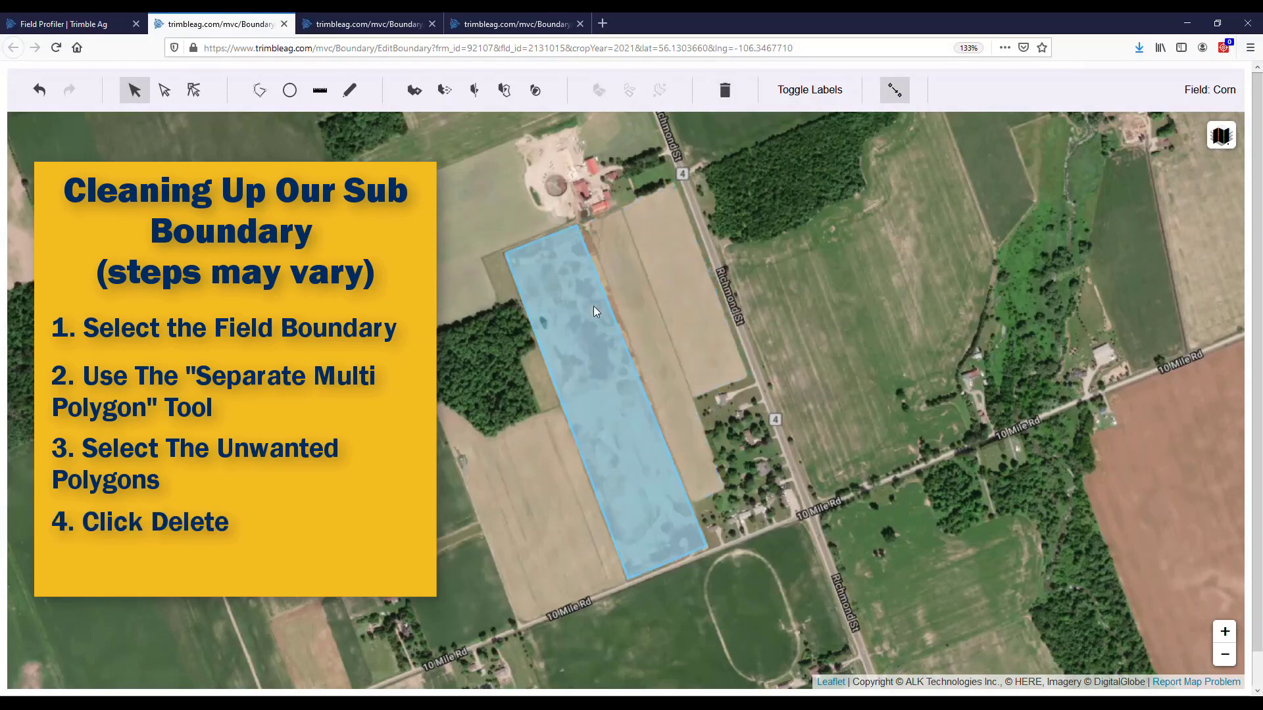
{"action": "scroll", "coordinate": [903, 421], "scroll_direction": "down", "scroll_amount": 1}
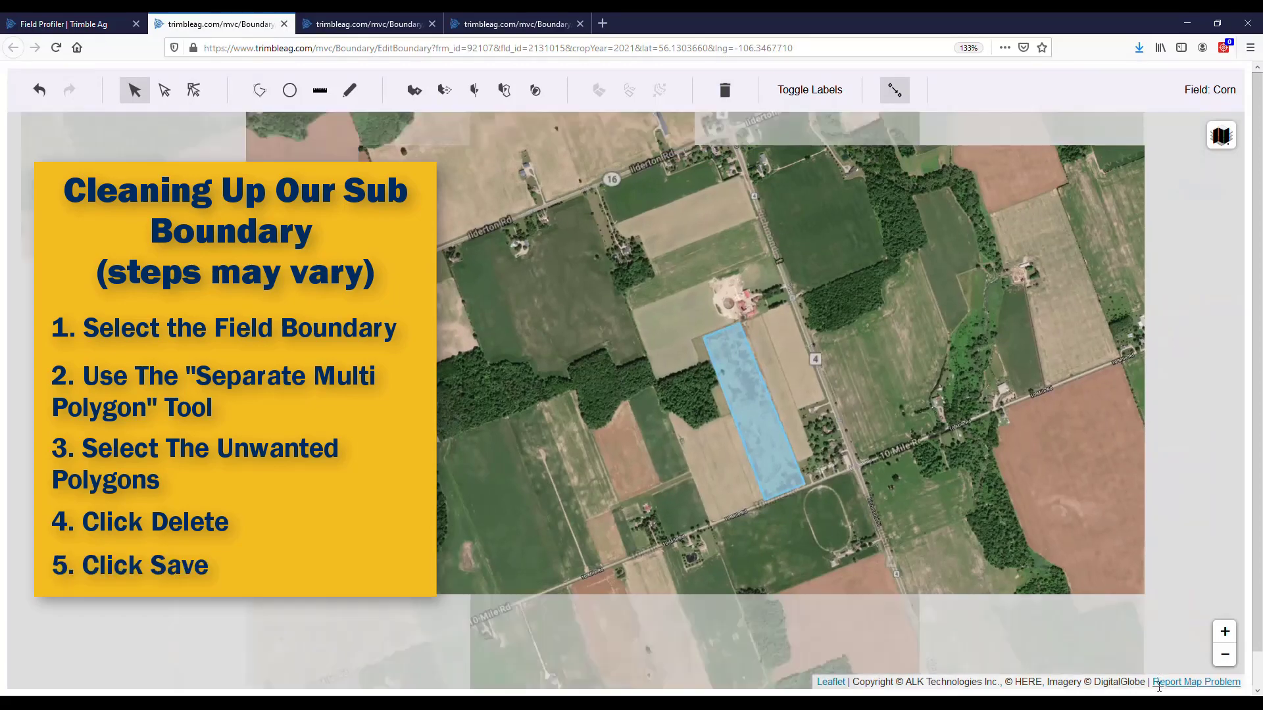
{"action": "scroll", "coordinate": [1159, 687], "scroll_direction": "down", "scroll_amount": 2}
{"action": "left_click", "coordinate": [1219, 685]}
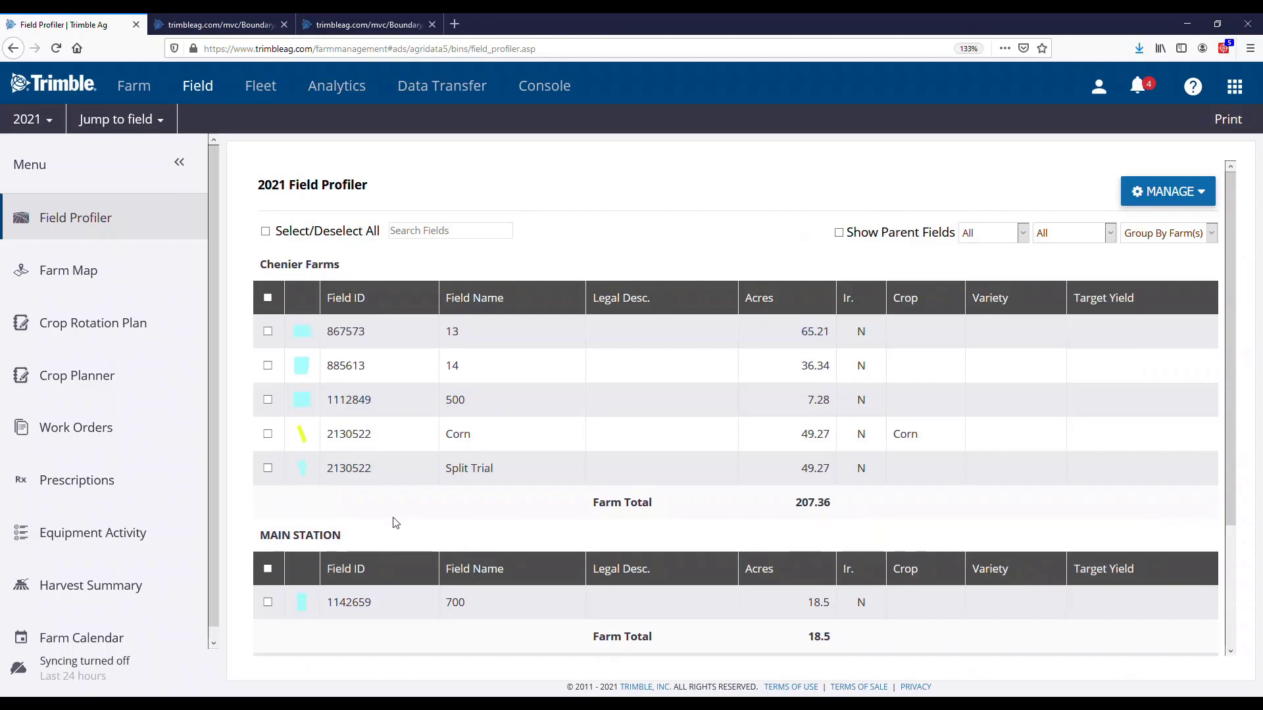
In Corn's field details, update the tillable area from the boundary to 27.28 acres and save.
{"action": "mouse_move", "coordinate": [303, 440]}
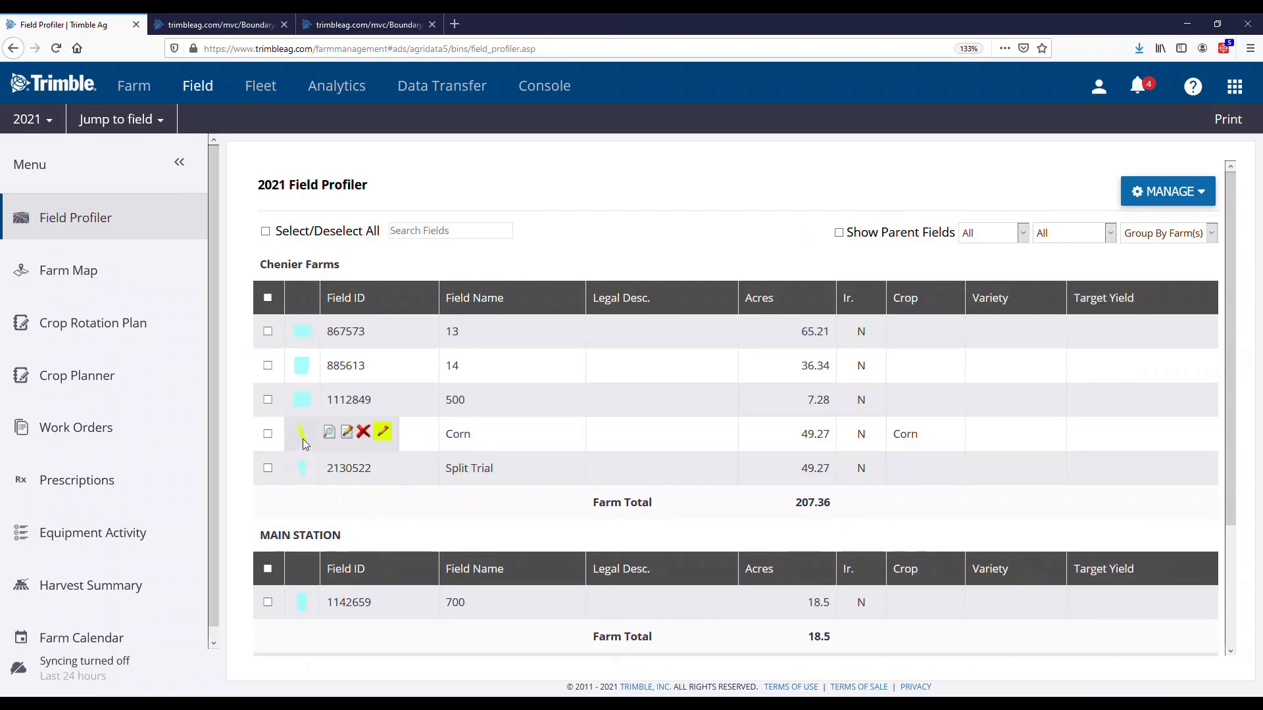
{"action": "left_click", "coordinate": [415, 441]}
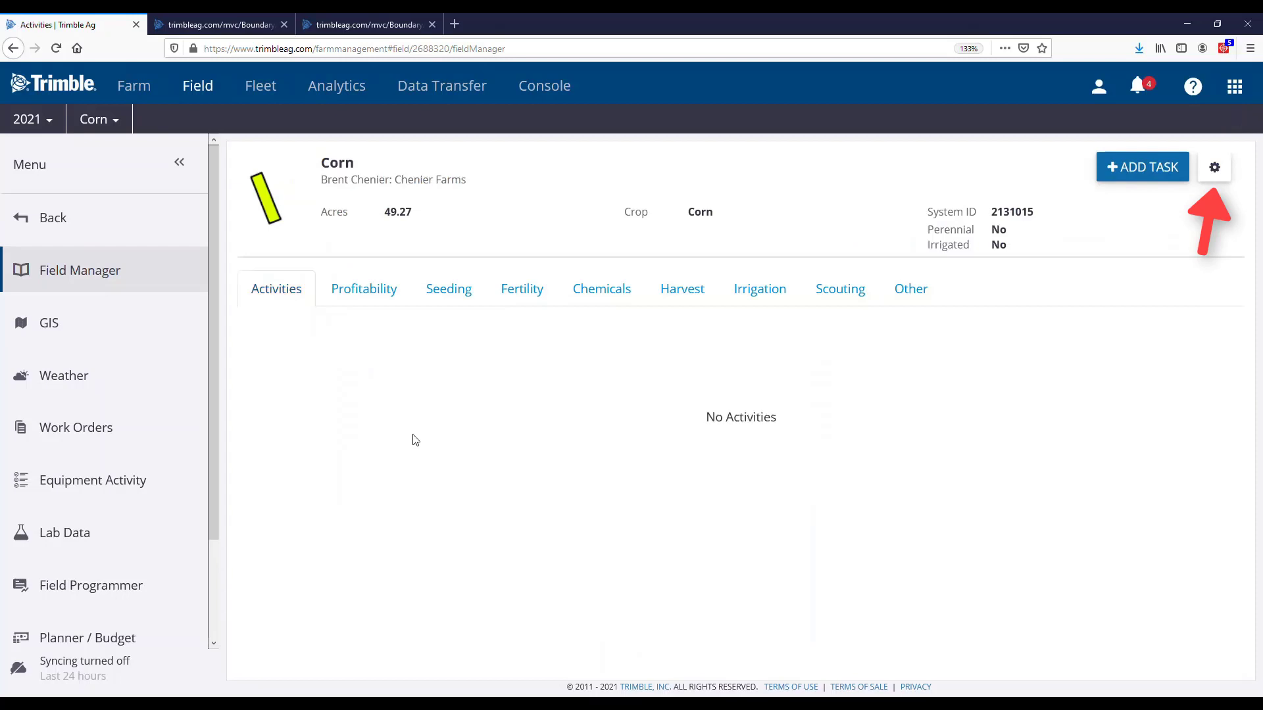
{"action": "left_click", "coordinate": [1206, 174]}
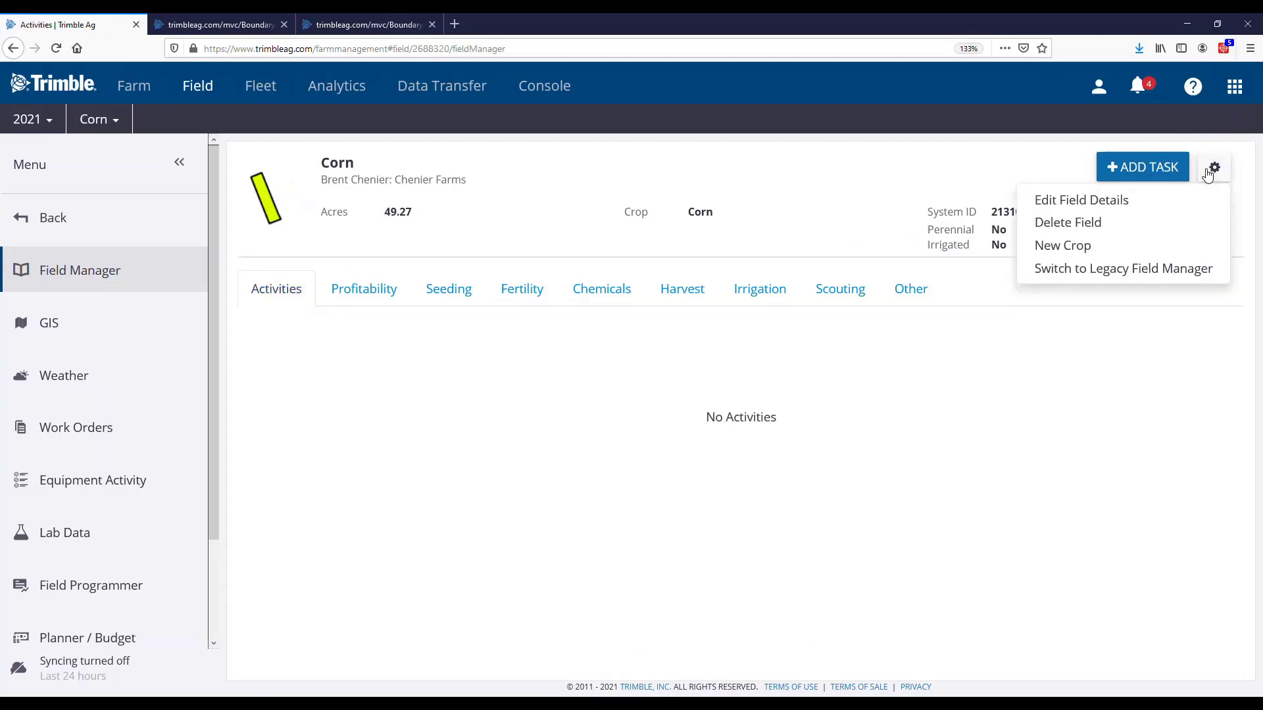
{"action": "left_click", "coordinate": [1094, 201]}
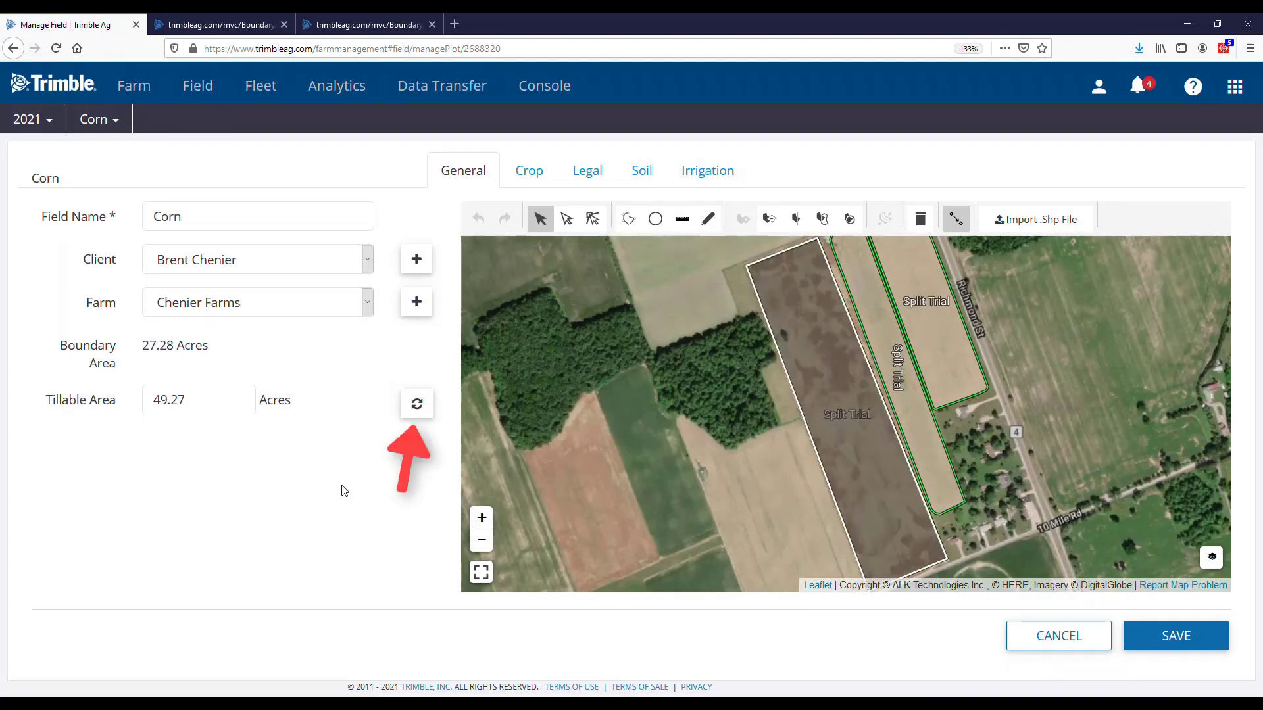
{"action": "left_click", "coordinate": [418, 407]}
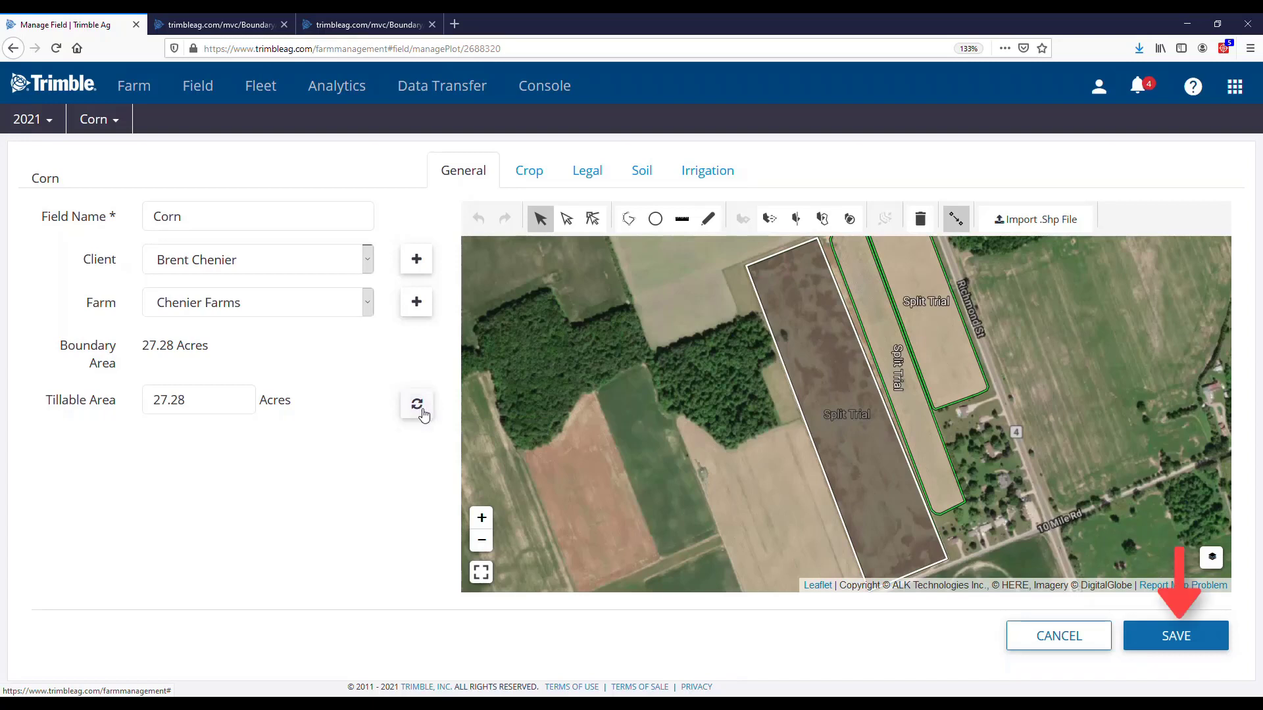
{"action": "left_click", "coordinate": [1185, 640]}
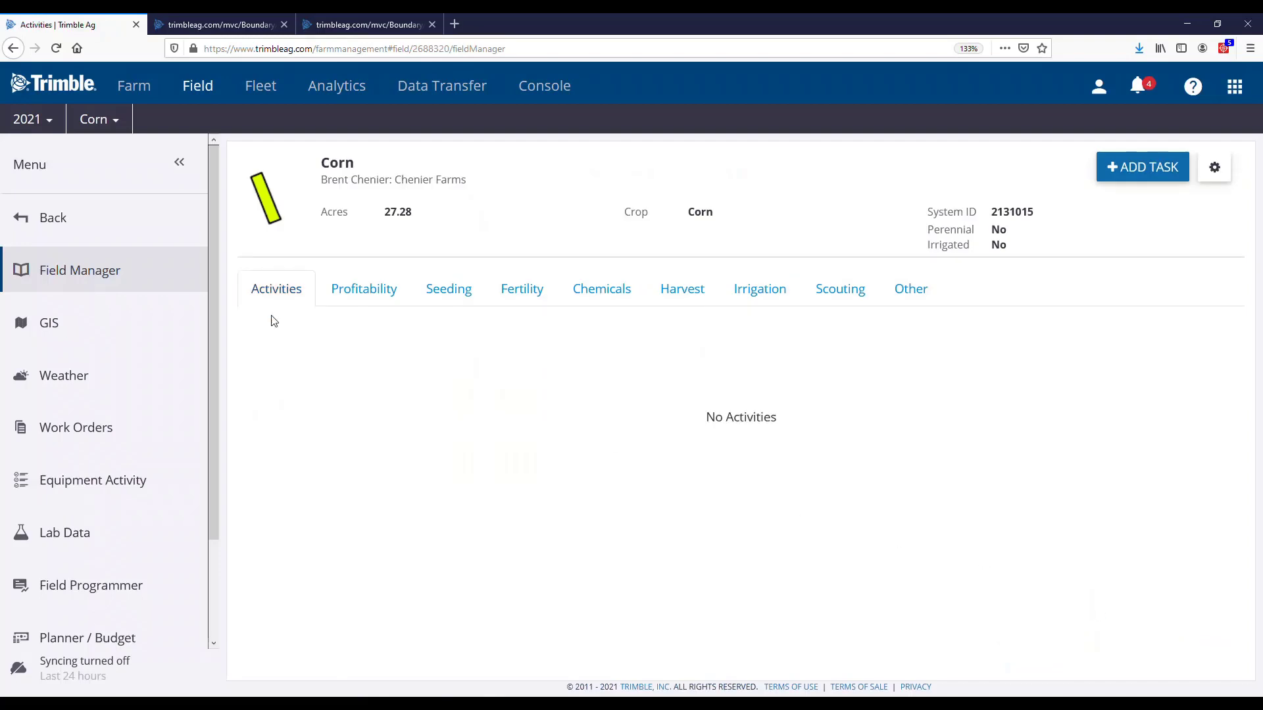
Return to the Field Profiler, where Corn shows 27.28 acres and the farm totals 185.37.
{"action": "left_click", "coordinate": [34, 221]}
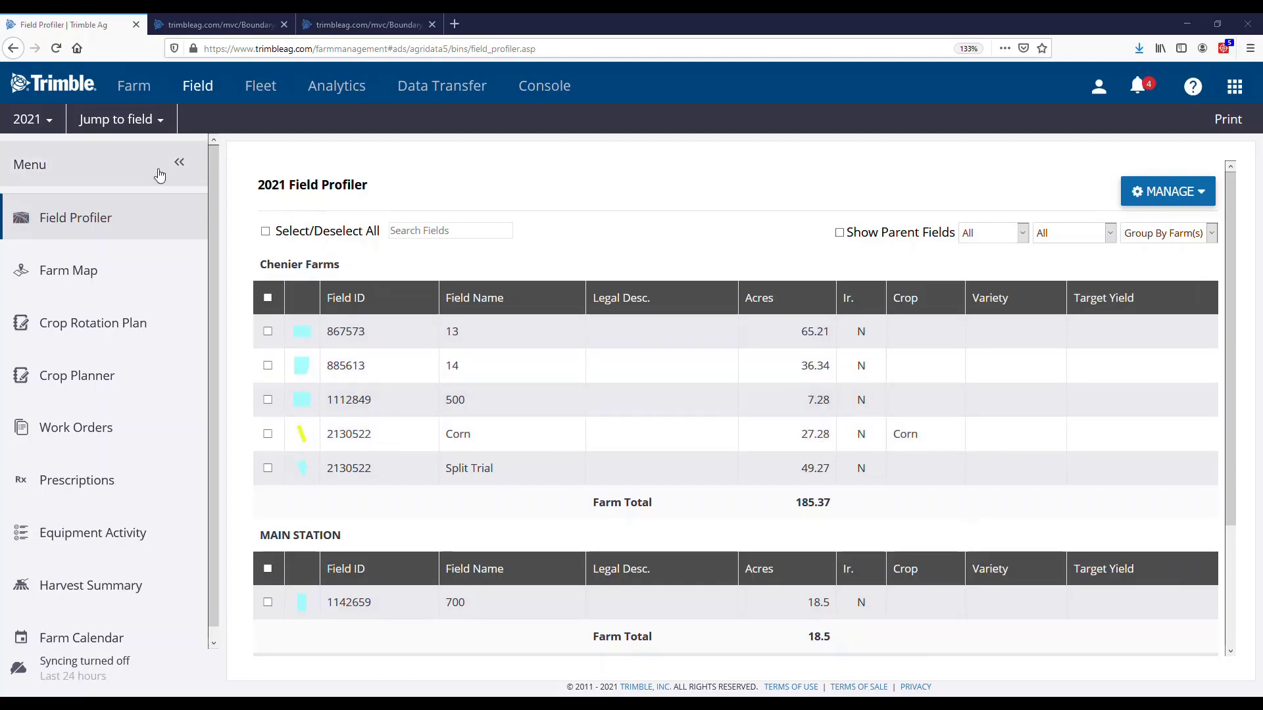
{"action": "left_click", "coordinate": [48, 124]}
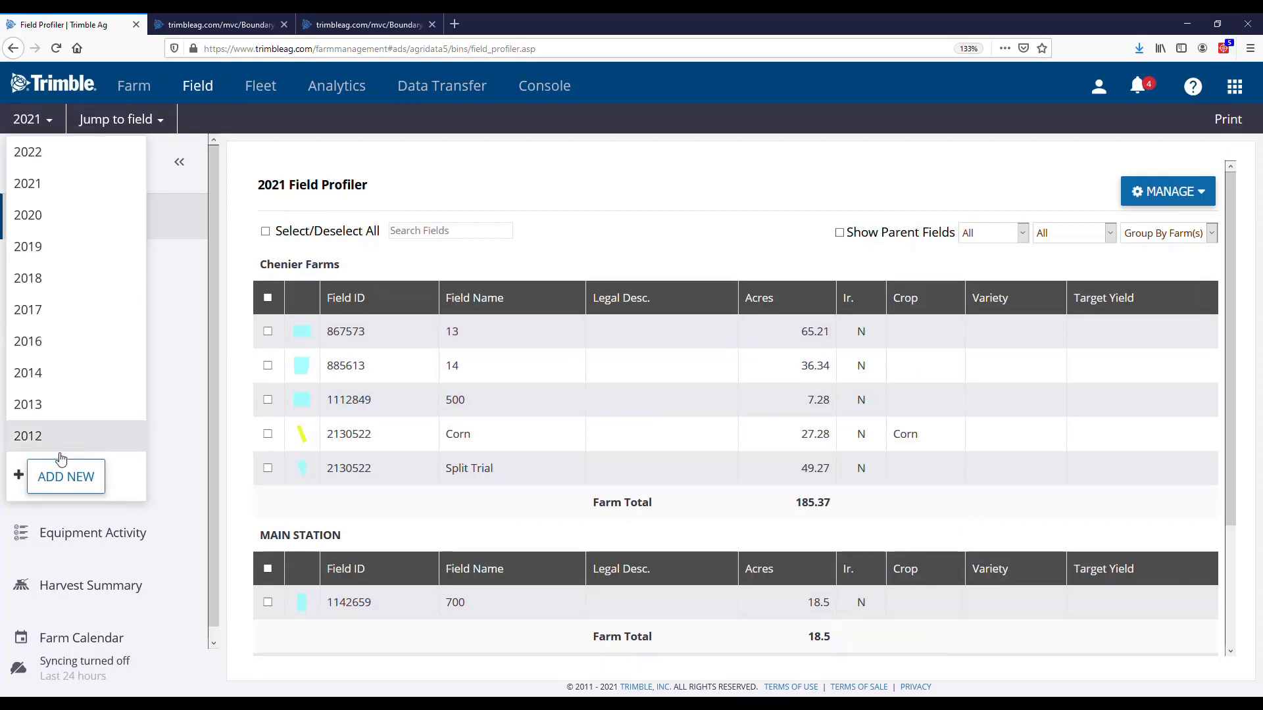
{"action": "left_click", "coordinate": [60, 475]}
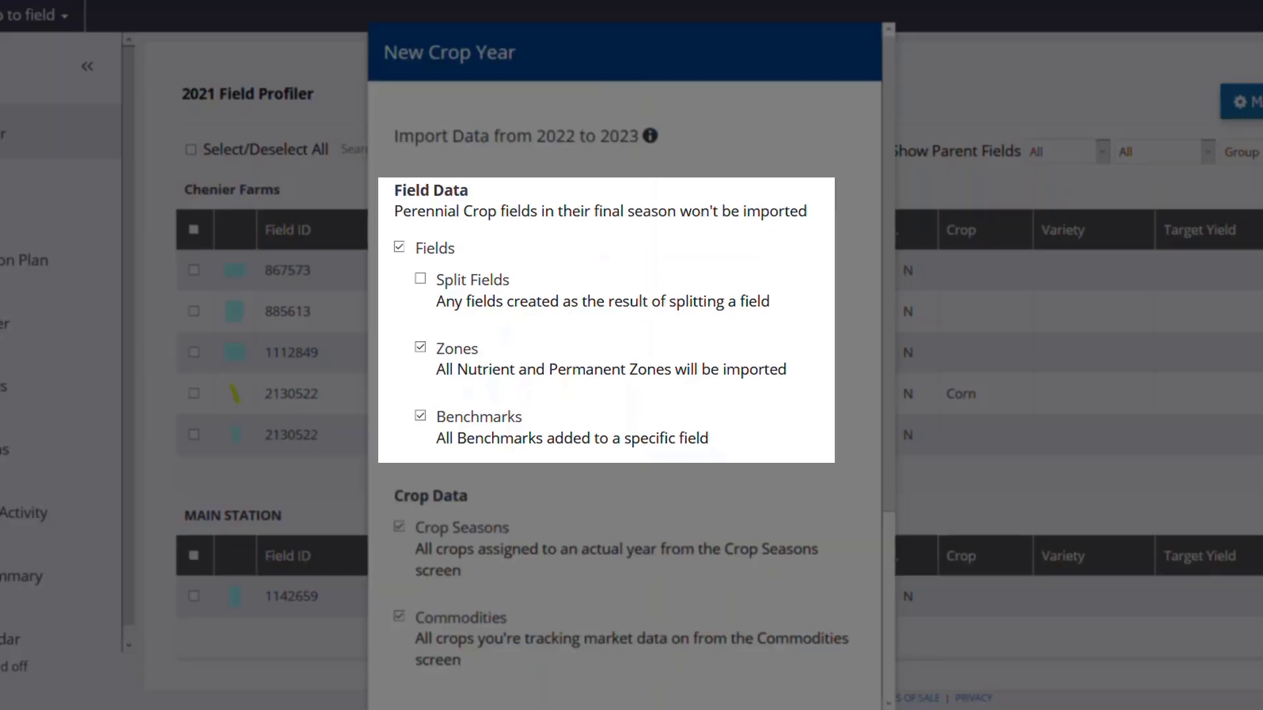
{"action": "left_click", "coordinate": [421, 280]}
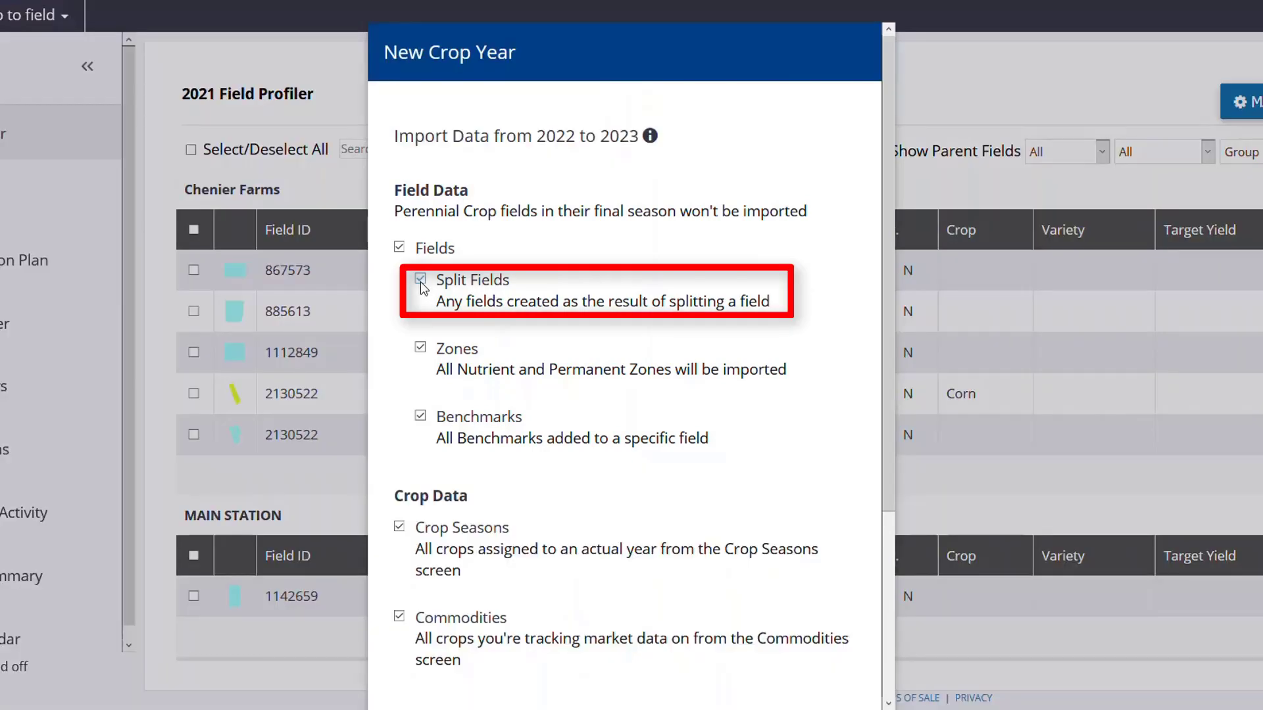
{"action": "scroll", "coordinate": [421, 286], "scroll_direction": "down", "scroll_amount": 3}
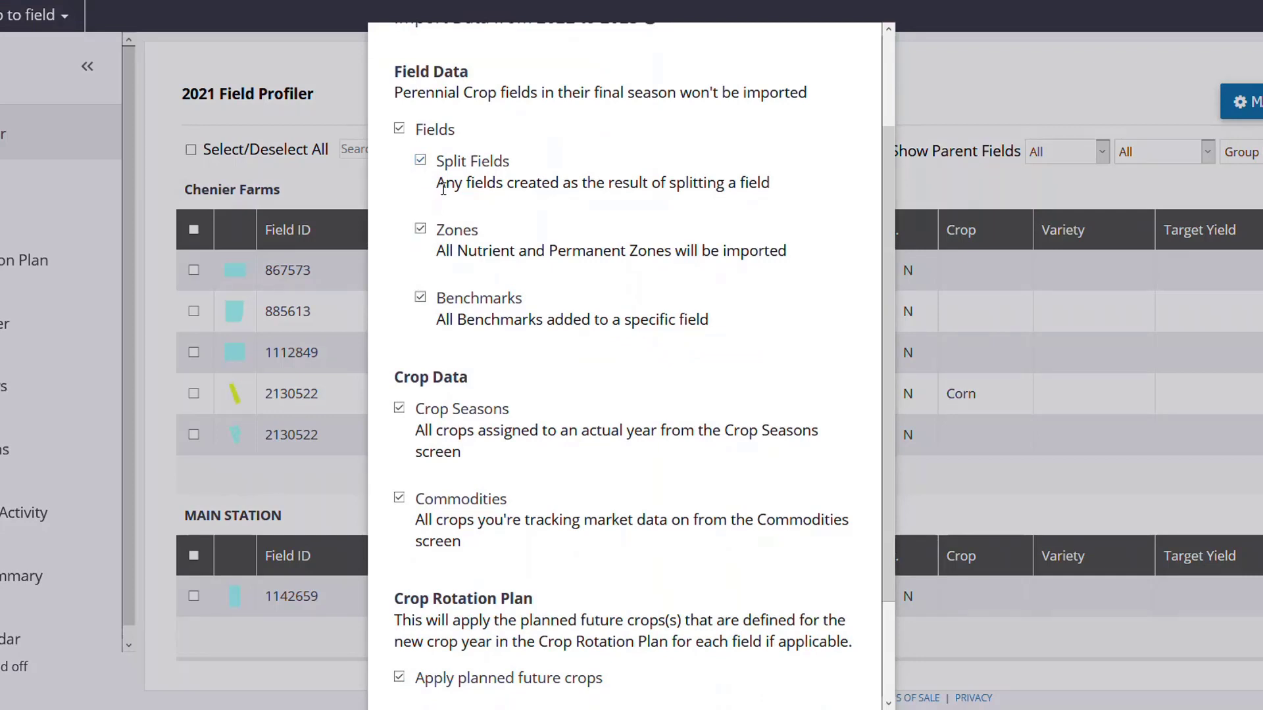
{"action": "scroll", "coordinate": [443, 191], "scroll_direction": "down", "scroll_amount": 3}
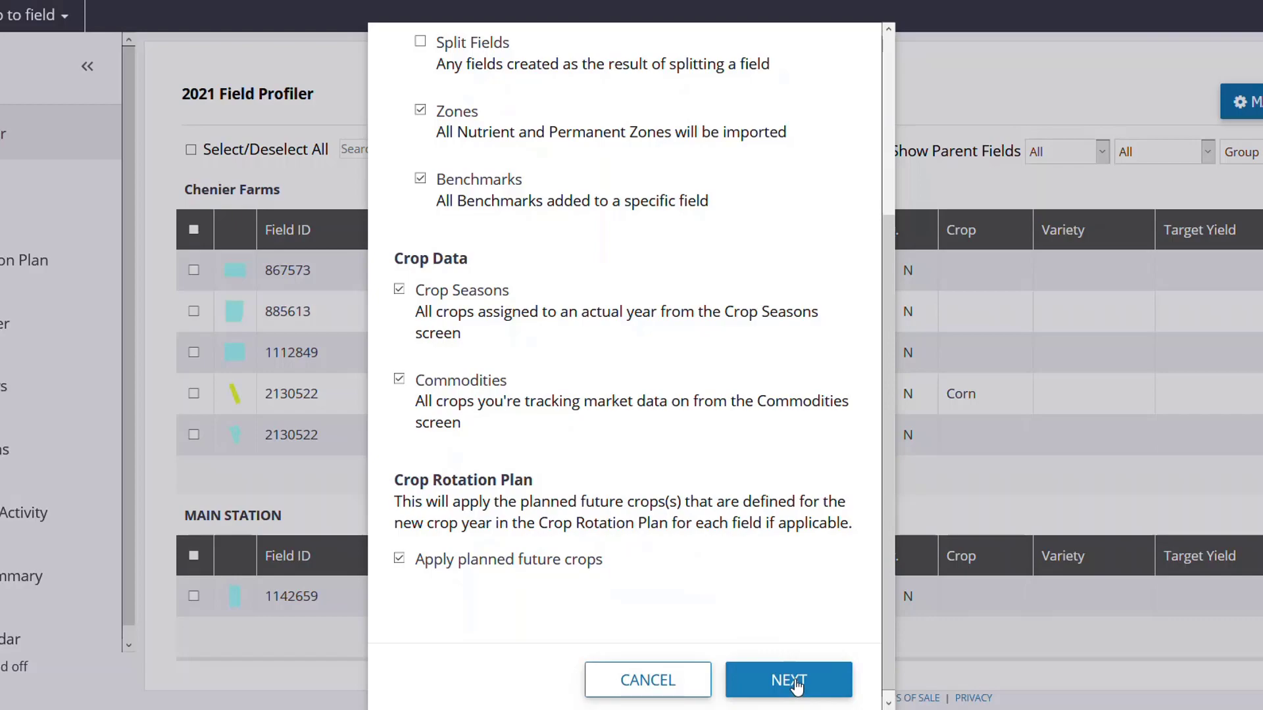
{"action": "left_click", "coordinate": [649, 688]}
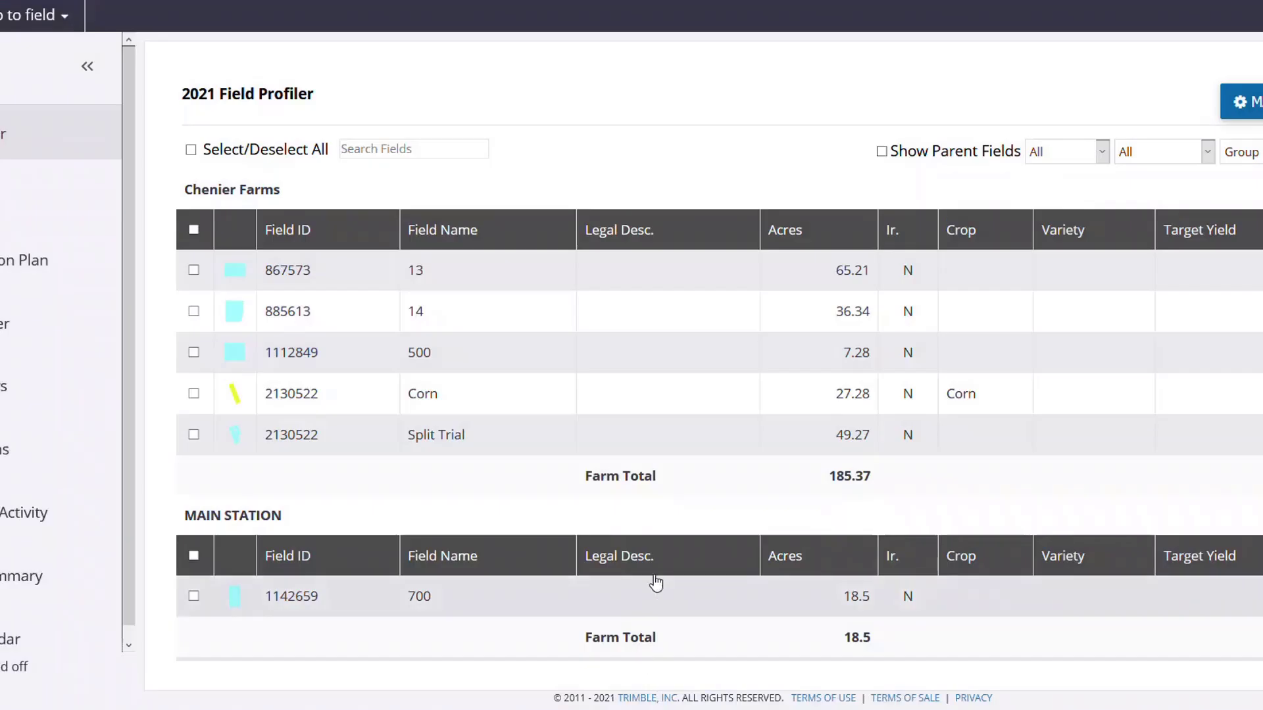